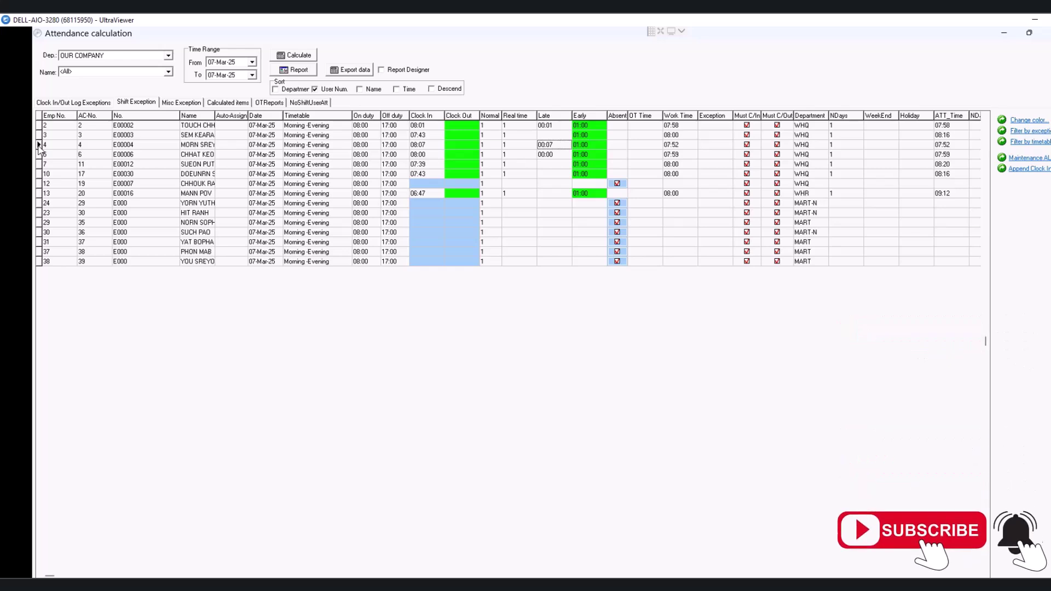
Check the Late time recorded for the employee in the fourth row of the shift exceptions for 07-Mar-25
{"action": "left_click", "coordinate": [552, 155]}
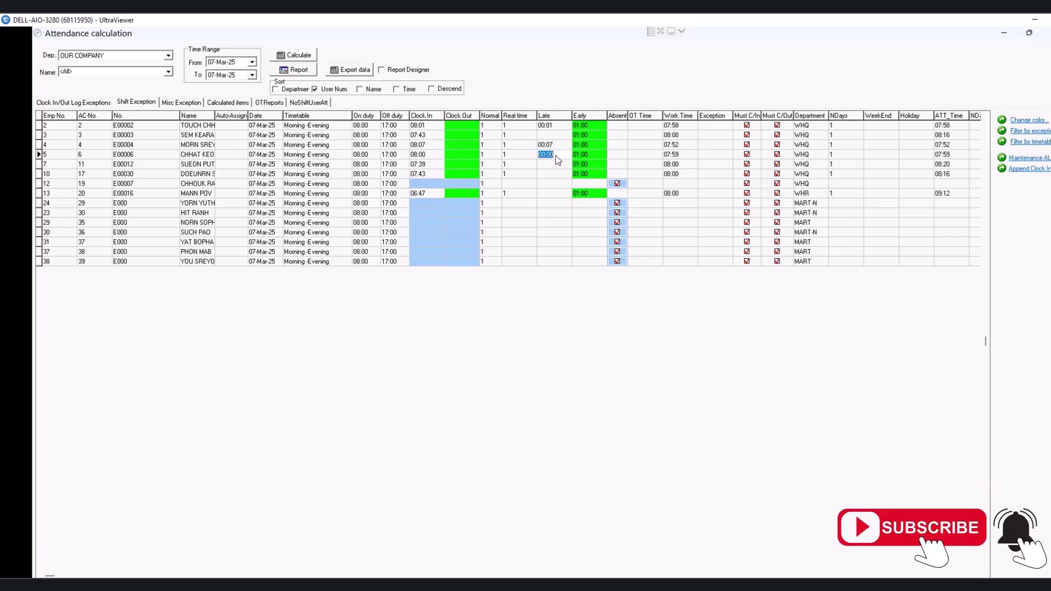
{"action": "left_click", "coordinate": [556, 155]}
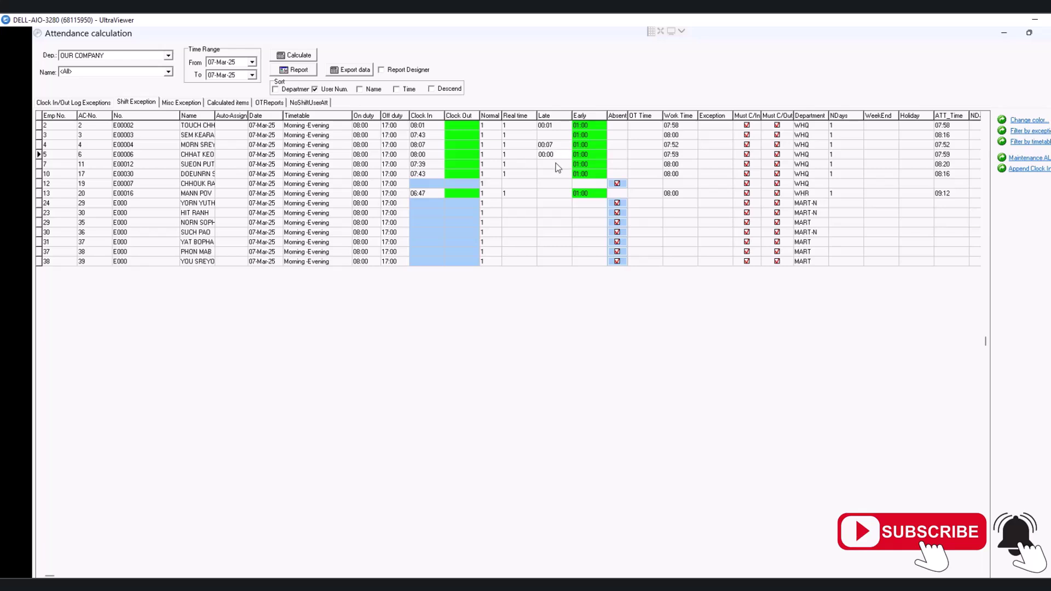
{"action": "left_click", "coordinate": [555, 167]}
{"action": "left_click", "coordinate": [554, 156]}
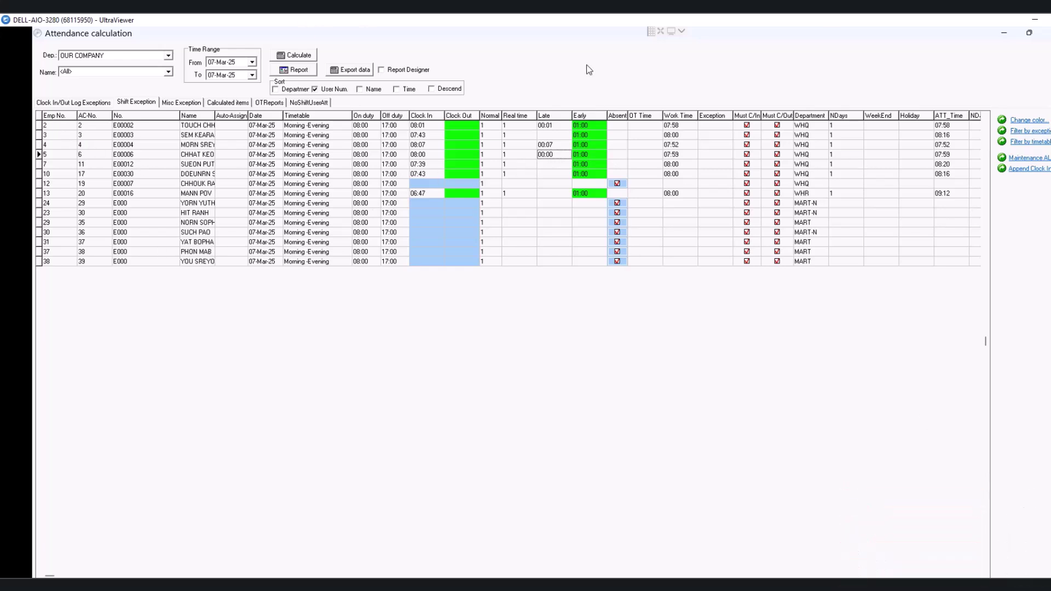
Set the time range from 06-Mar-25 to 06-Mar-25 and calculate attendance for the whole company
{"action": "left_click", "coordinate": [254, 76]}
{"action": "left_click", "coordinate": [253, 64]}
{"action": "left_click", "coordinate": [254, 65]}
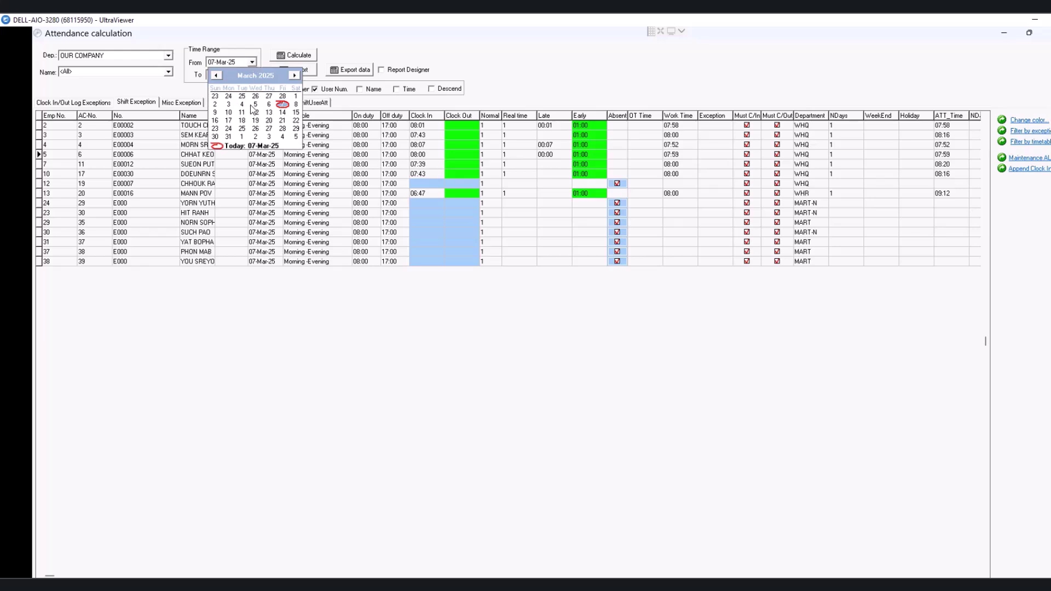
{"action": "left_click", "coordinate": [269, 109]}
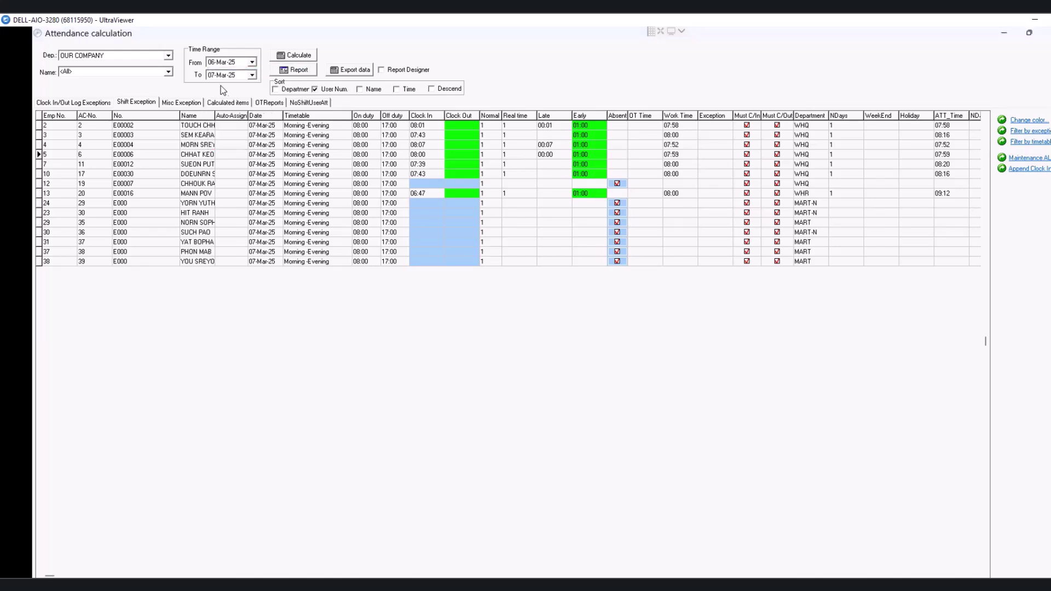
{"action": "left_click", "coordinate": [253, 75]}
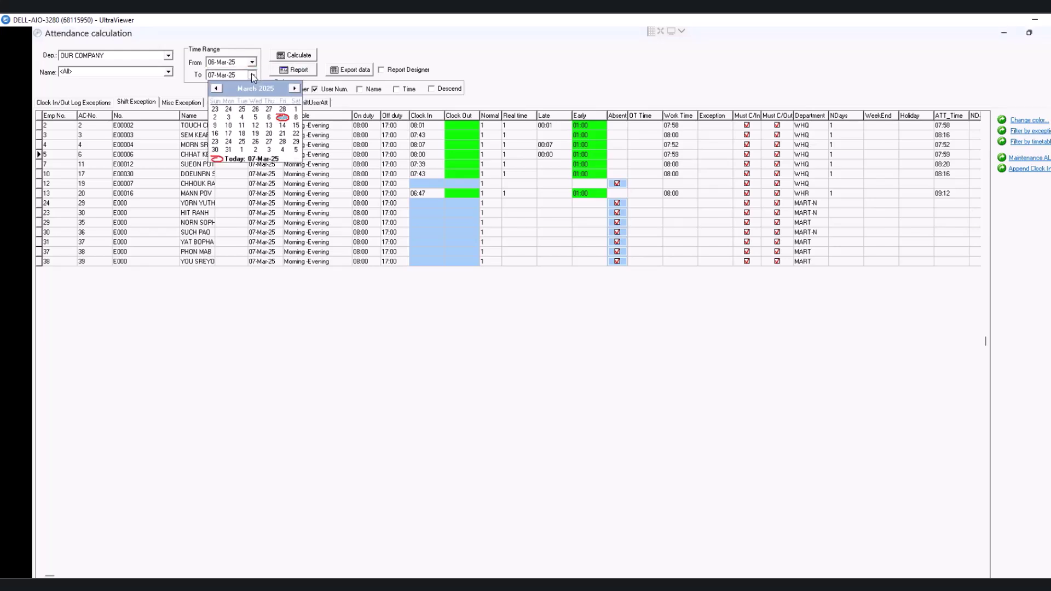
{"action": "left_click", "coordinate": [269, 118]}
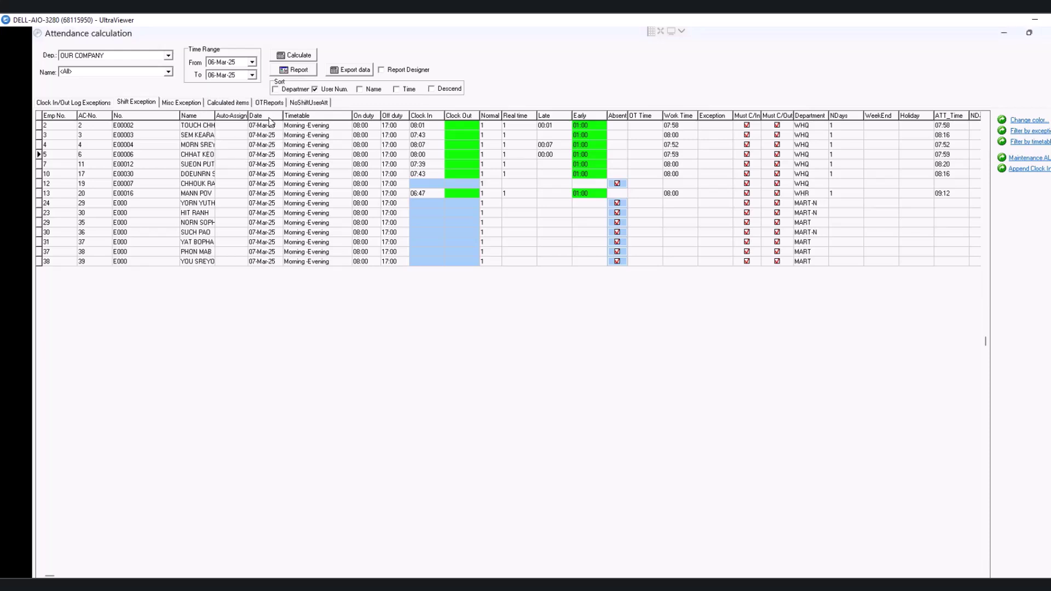
{"action": "left_click", "coordinate": [302, 56]}
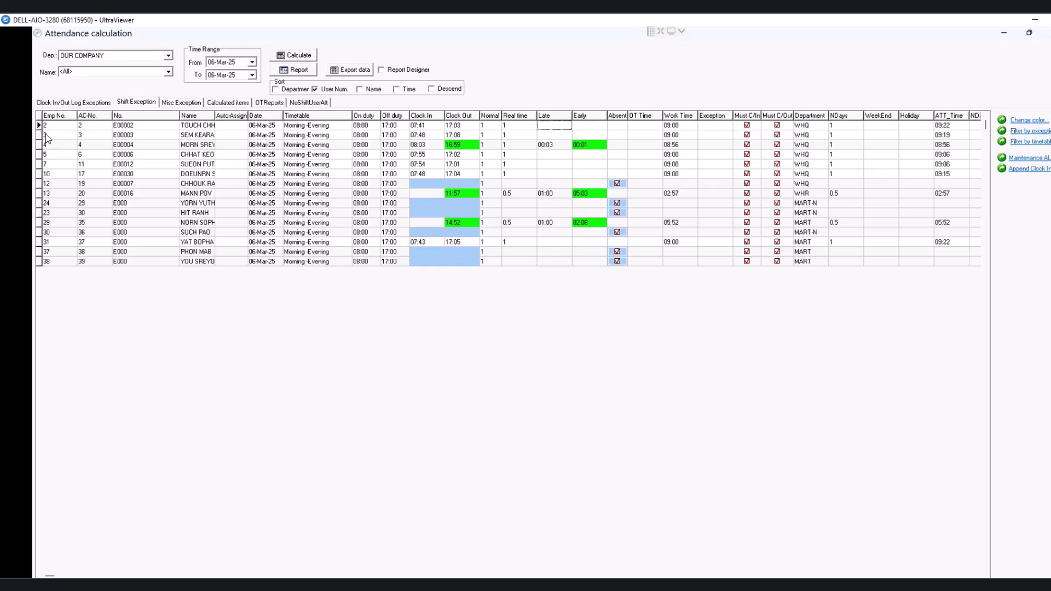
Examine the Clock In, Clock Out, Late and Early times of the employees in the first and third rows
{"action": "left_click", "coordinate": [429, 125]}
{"action": "left_click", "coordinate": [550, 126]}
{"action": "left_click", "coordinate": [466, 128]}
{"action": "left_click", "coordinate": [467, 125]}
{"action": "left_click", "coordinate": [460, 127]}
{"action": "left_click", "coordinate": [459, 146]}
{"action": "left_click", "coordinate": [592, 148]}
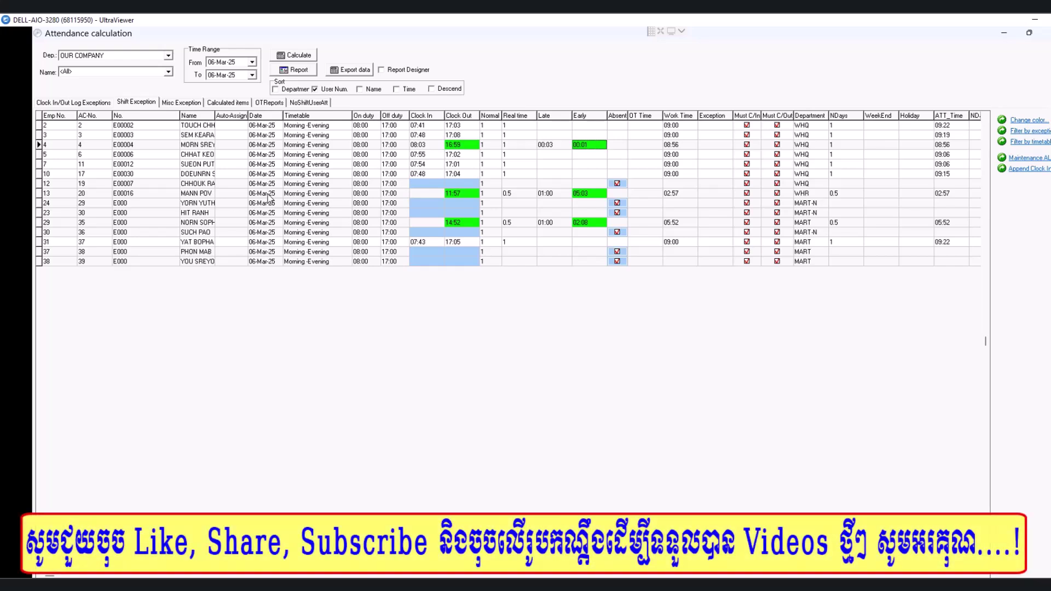
Compare the Clock Out and Early times of the WHR department's employee
{"action": "left_click", "coordinate": [459, 196]}
{"action": "key", "text": "BackSpace"}
{"action": "type", "text": "7"}
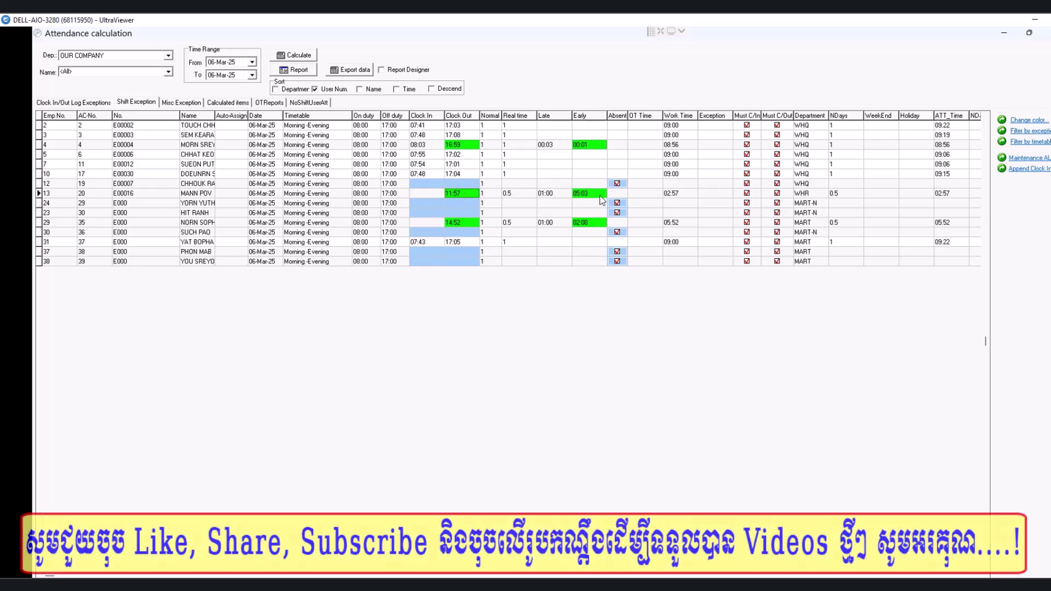
{"action": "left_click", "coordinate": [467, 195]}
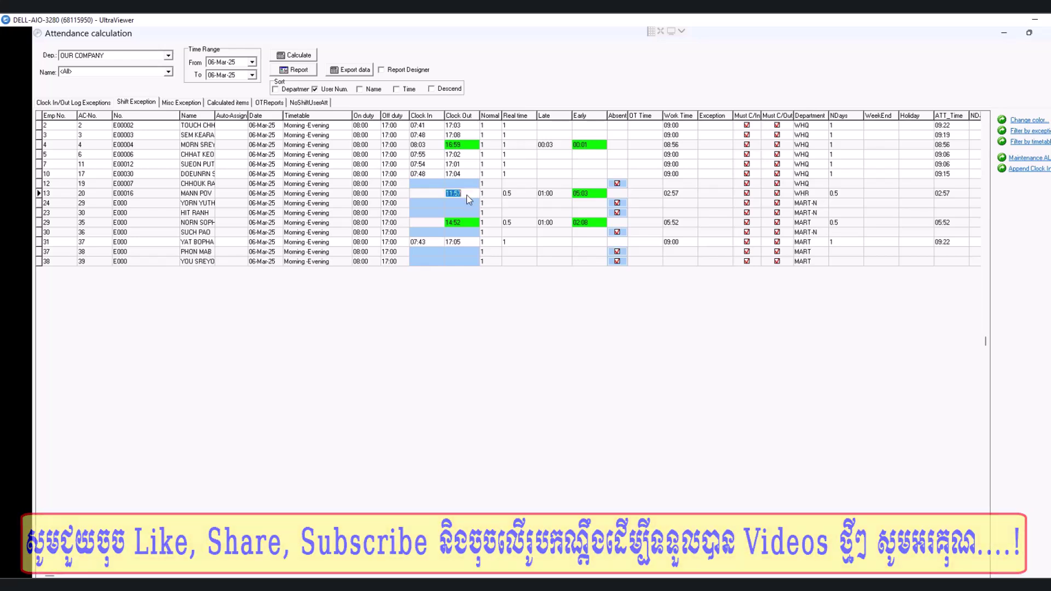
{"action": "left_click", "coordinate": [595, 196]}
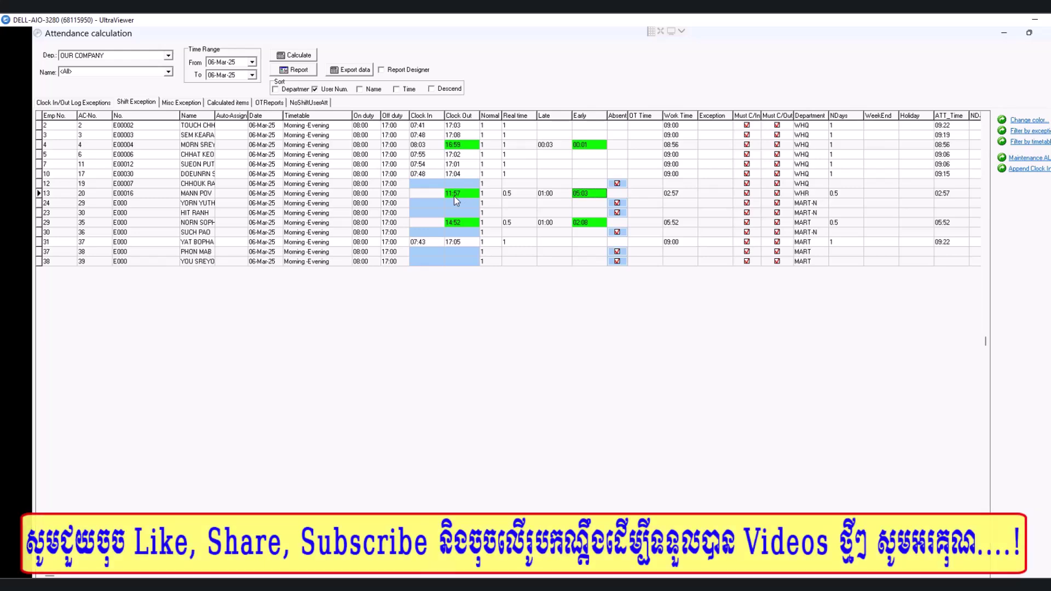
{"action": "left_click", "coordinate": [588, 194]}
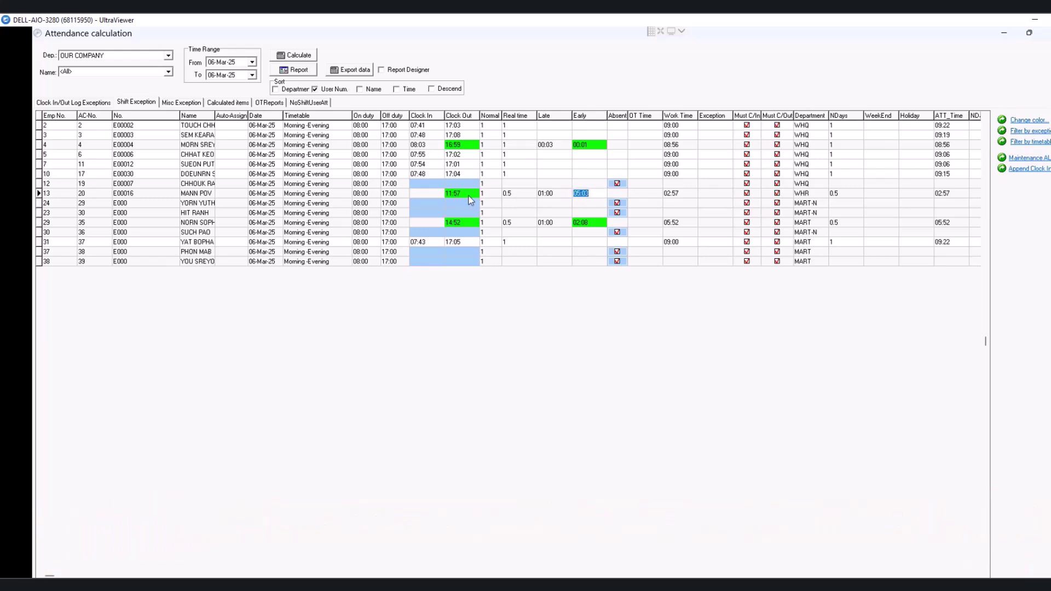
{"action": "left_click", "coordinate": [594, 194]}
Set the department filter to MART and list its employees
{"action": "left_click", "coordinate": [169, 72]}
{"action": "left_click", "coordinate": [169, 72]}
{"action": "left_click", "coordinate": [168, 55]}
{"action": "left_click", "coordinate": [168, 55]}
{"action": "left_click", "coordinate": [168, 55]}
{"action": "left_click", "coordinate": [107, 74]}
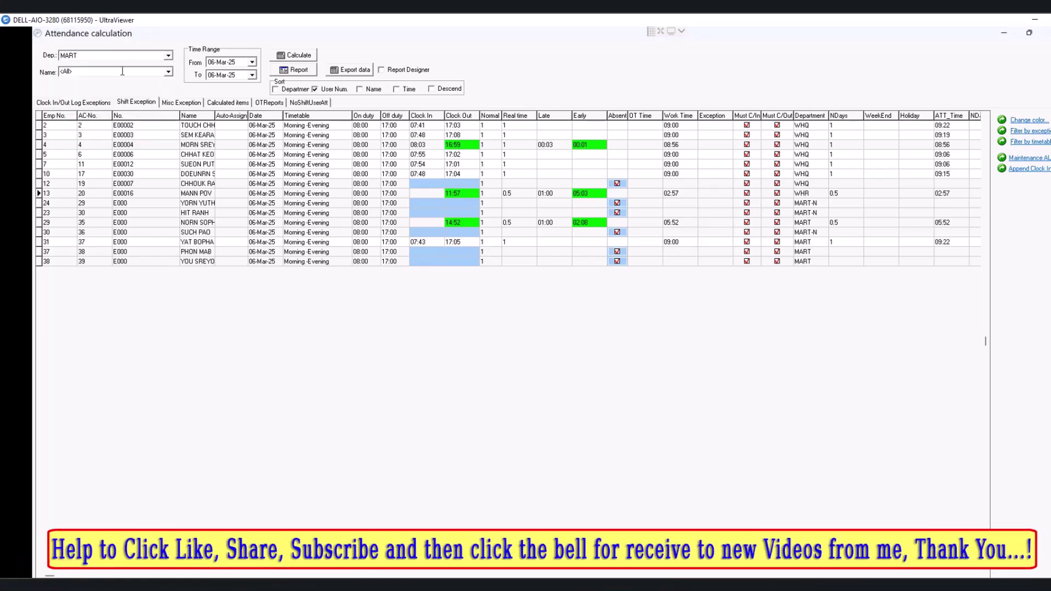
{"action": "left_click", "coordinate": [170, 72]}
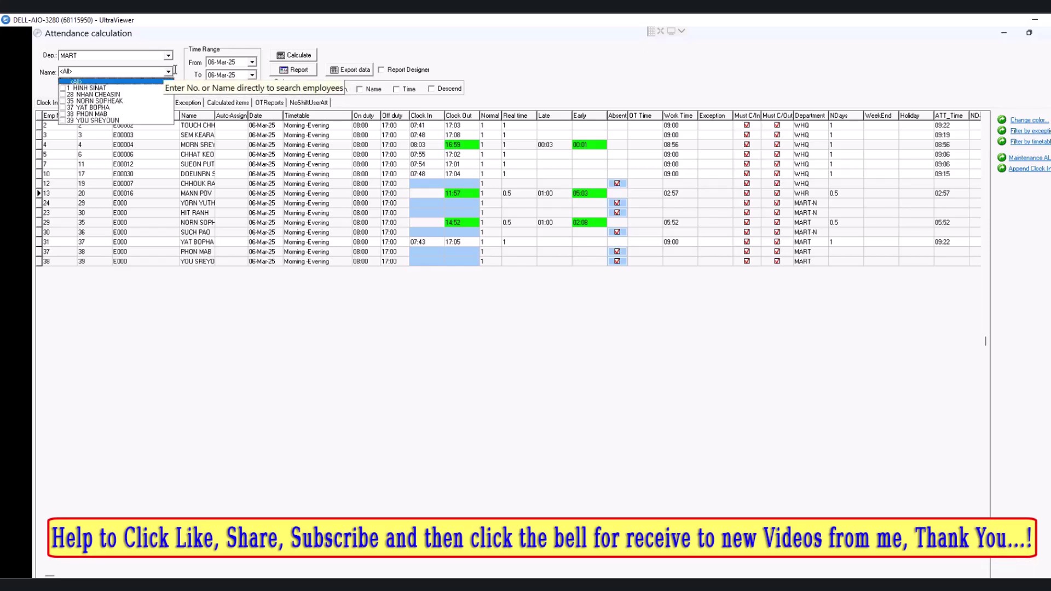
Switch the department filter to MART-N and on to WHQ, and list the WHQ employees
{"action": "left_click", "coordinate": [168, 56]}
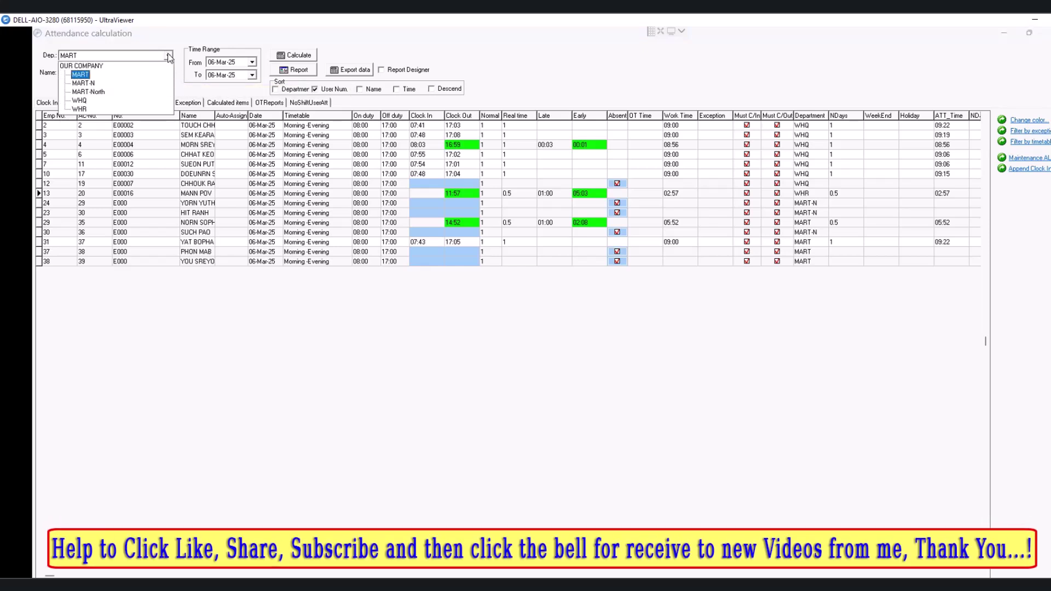
{"action": "left_click", "coordinate": [87, 83]}
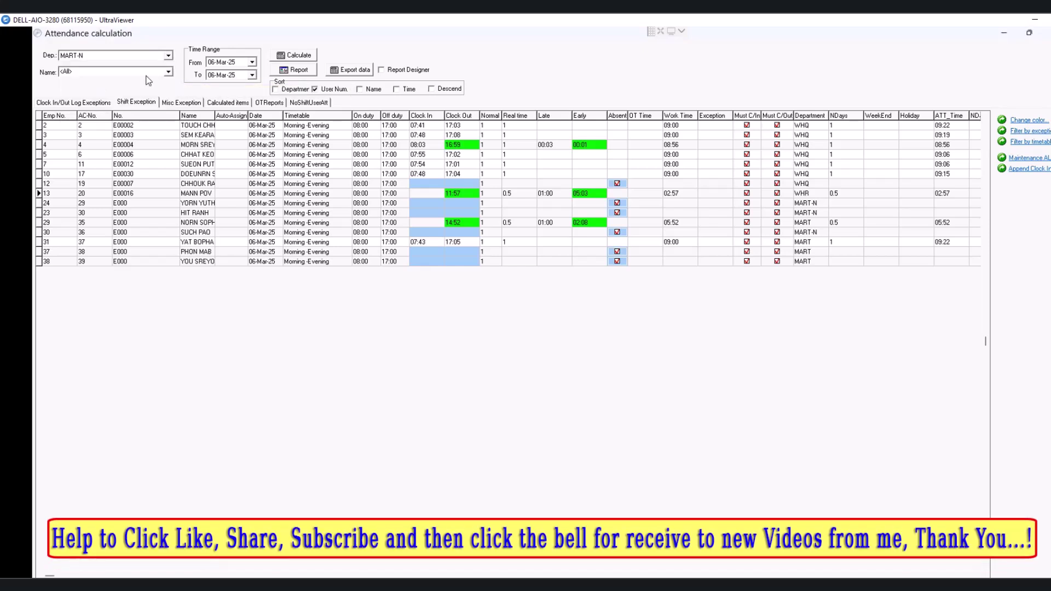
{"action": "left_click", "coordinate": [168, 56]}
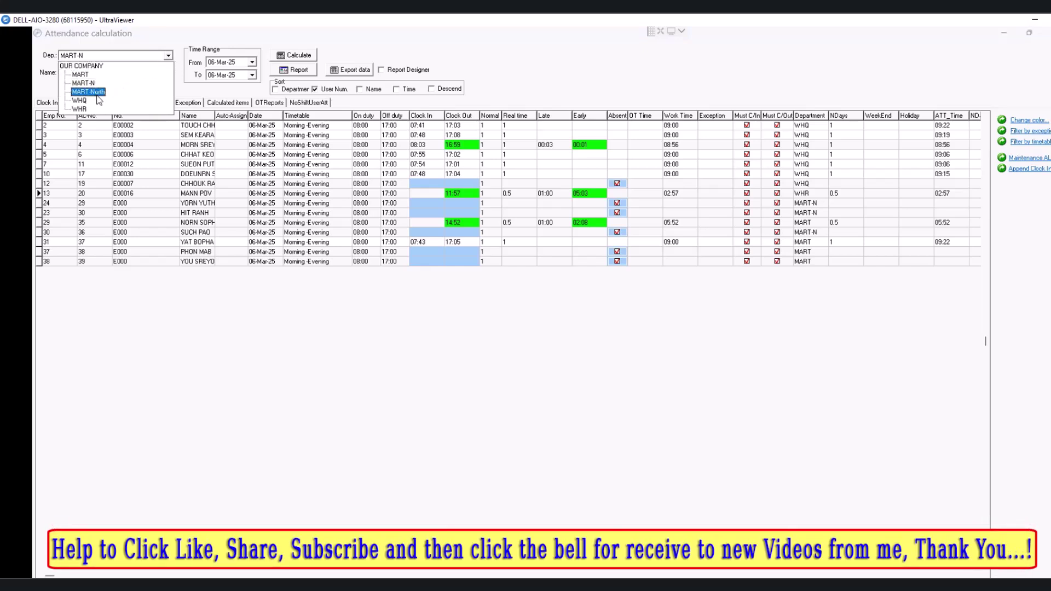
{"action": "left_click", "coordinate": [88, 100]}
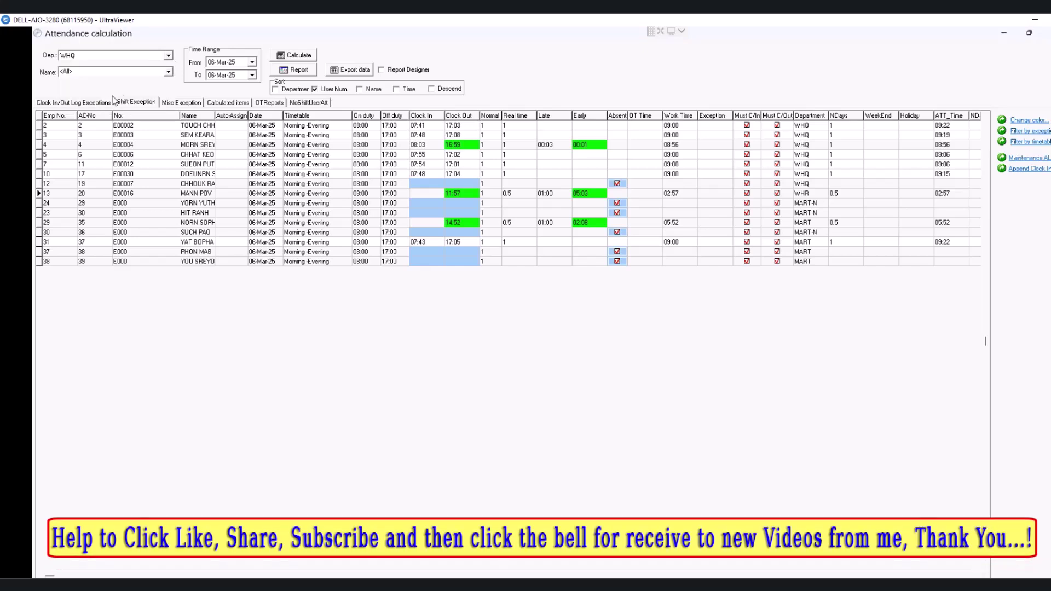
{"action": "left_click", "coordinate": [168, 72]}
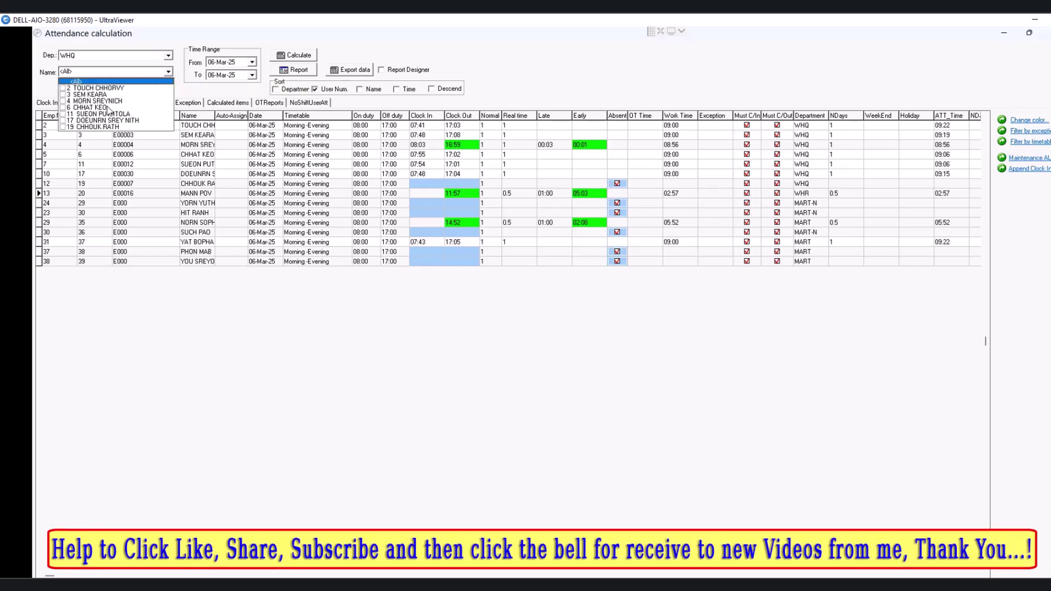
Filter to department WHR and its first listed employee, and calculate that person's attendance
{"action": "left_click", "coordinate": [169, 55]}
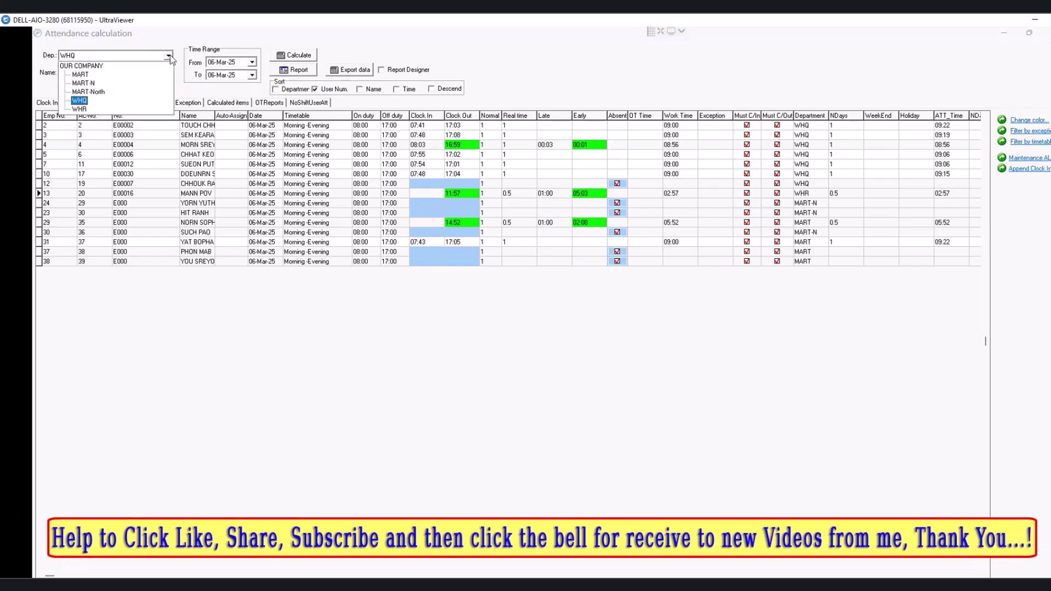
{"action": "left_click", "coordinate": [81, 109]}
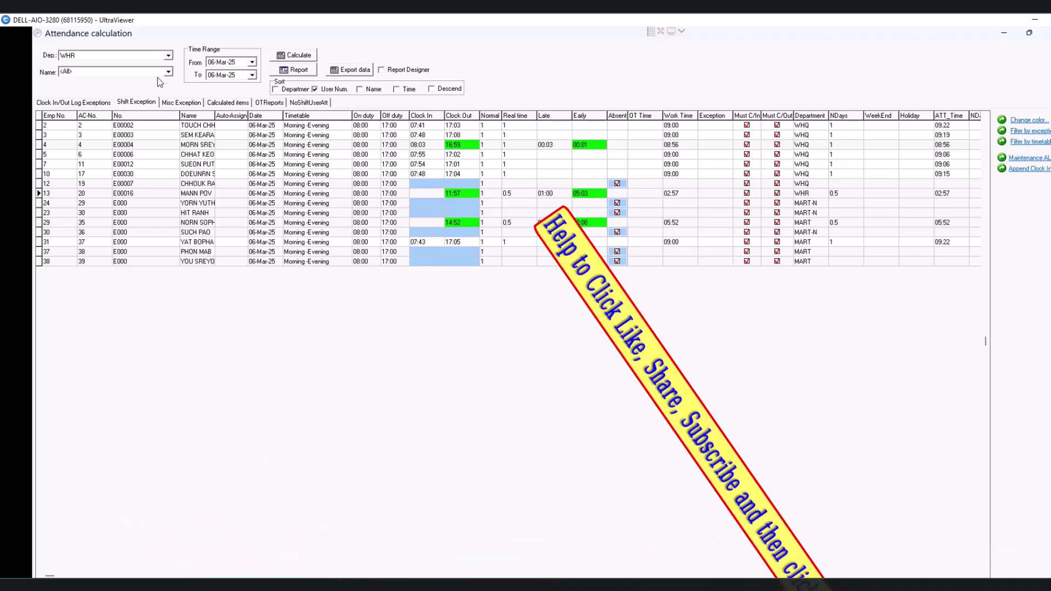
{"action": "left_click", "coordinate": [169, 72]}
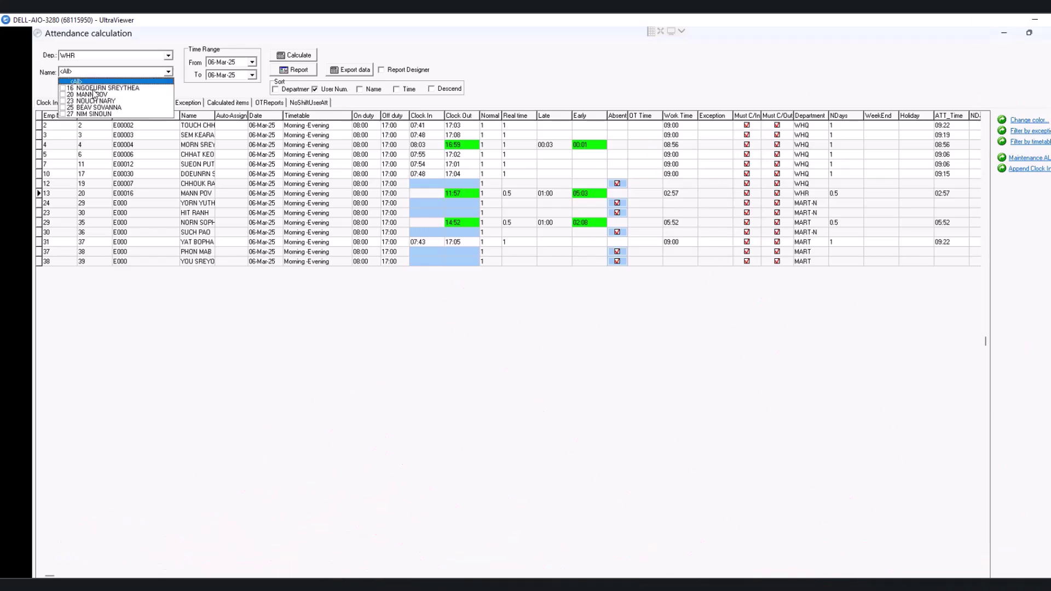
{"action": "left_click", "coordinate": [93, 88]}
{"action": "left_click", "coordinate": [297, 57]}
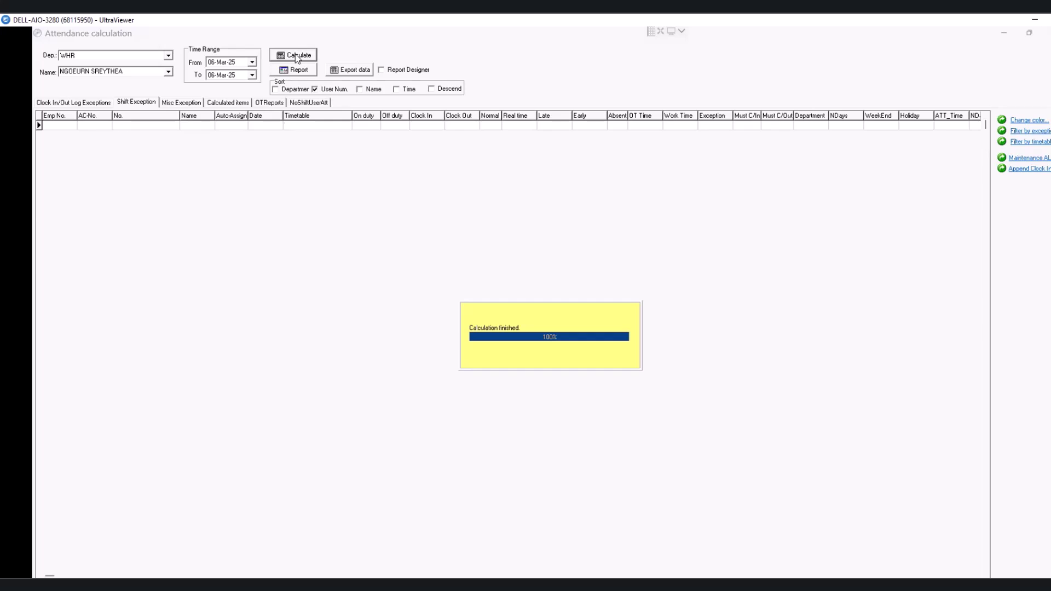
{"action": "left_click", "coordinate": [296, 56]}
Calculate attendance for the second listed employee of the WHR department
{"action": "left_click", "coordinate": [169, 72]}
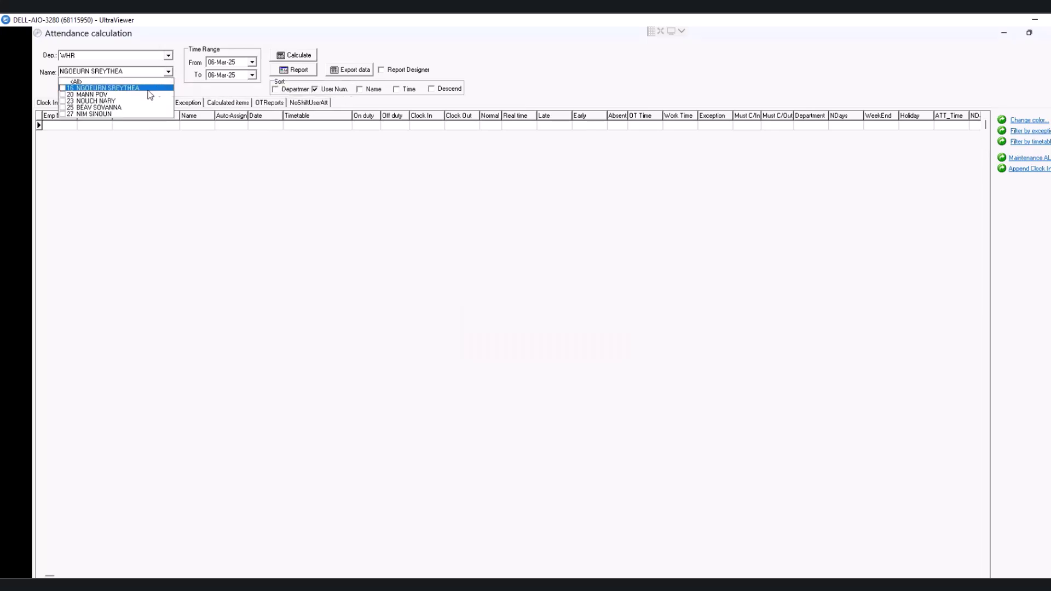
{"action": "left_click", "coordinate": [104, 95]}
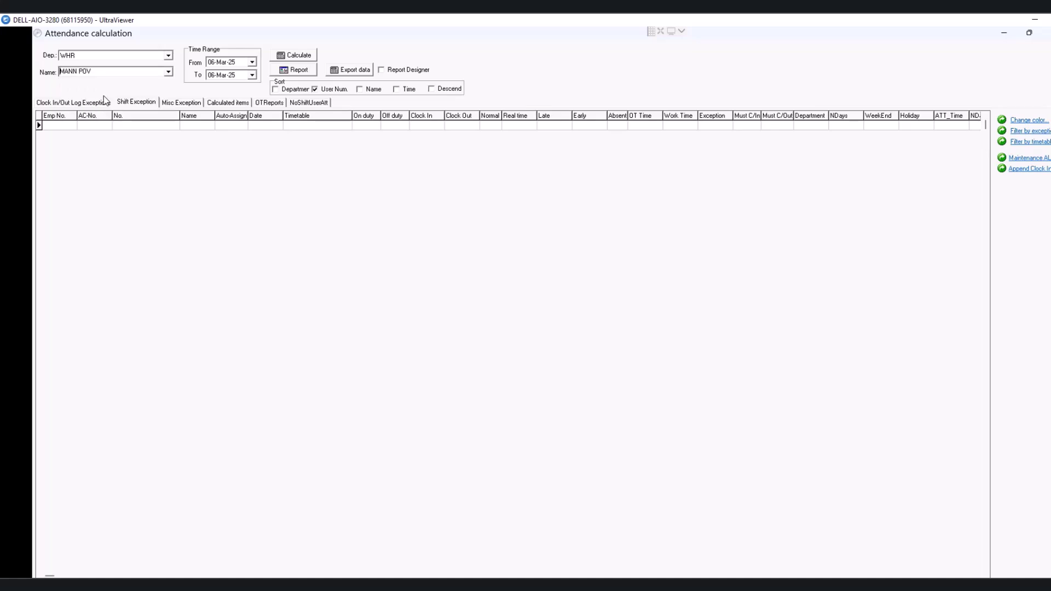
{"action": "left_click", "coordinate": [304, 57]}
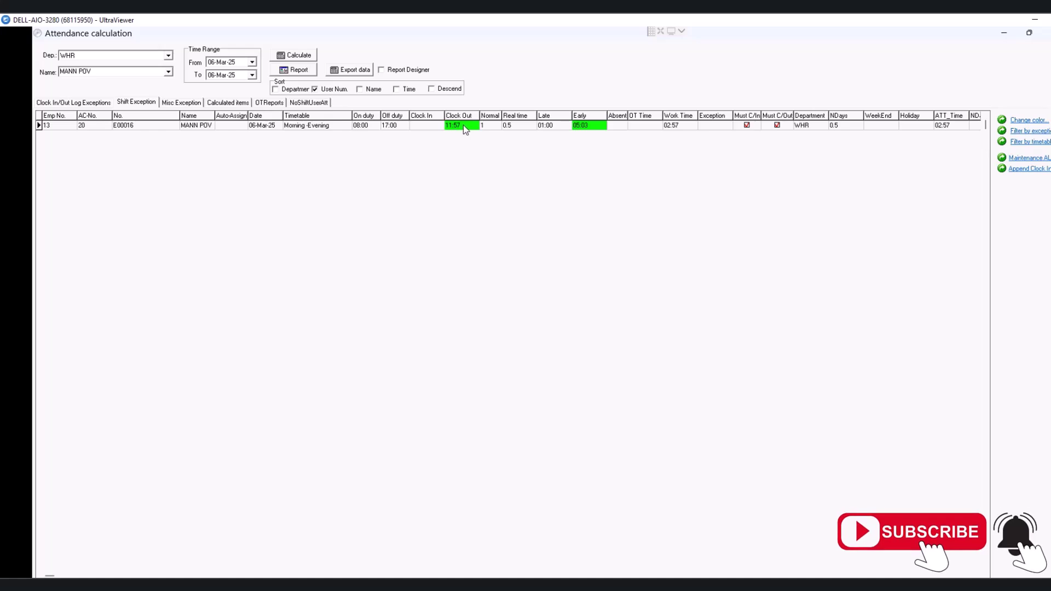
Calculate attendance for the fourth listed employee of the WHR department
{"action": "left_click", "coordinate": [168, 72]}
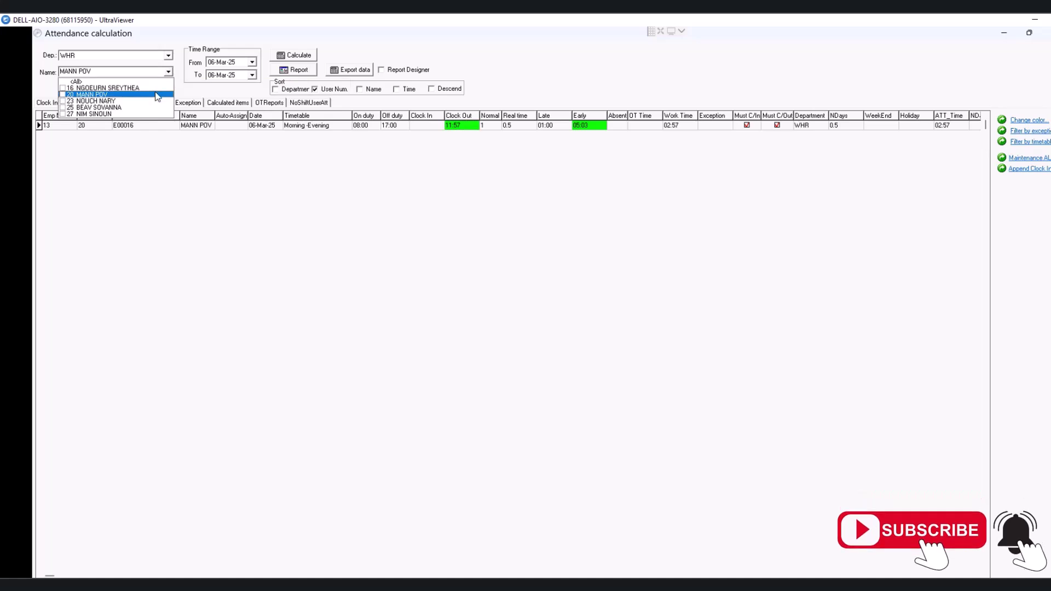
{"action": "left_click", "coordinate": [109, 108]}
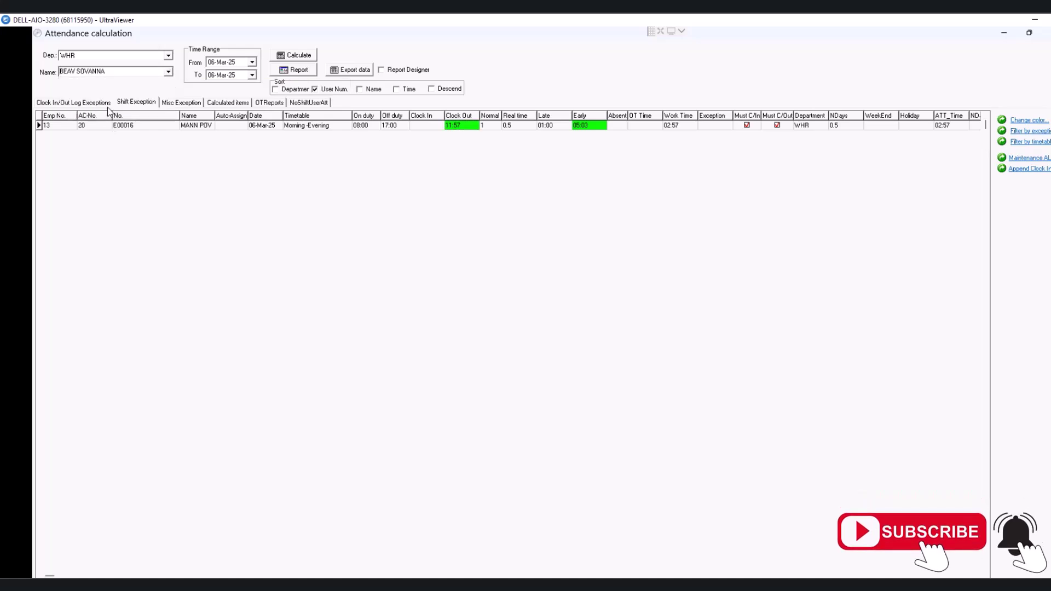
{"action": "left_click", "coordinate": [299, 56]}
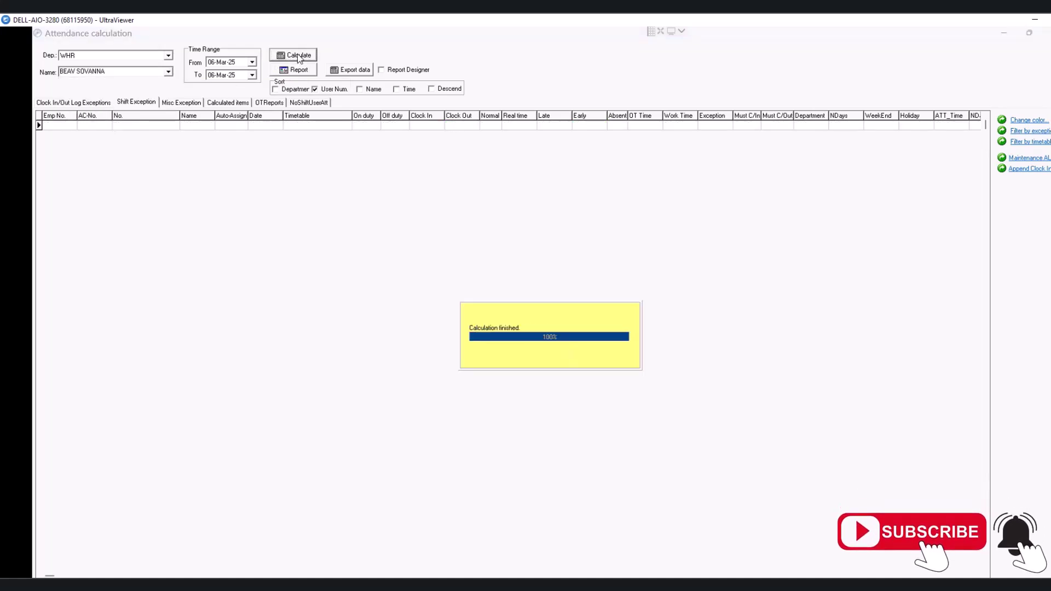
Calculate attendance for the last listed employee of the WHR department
{"action": "left_click", "coordinate": [168, 72]}
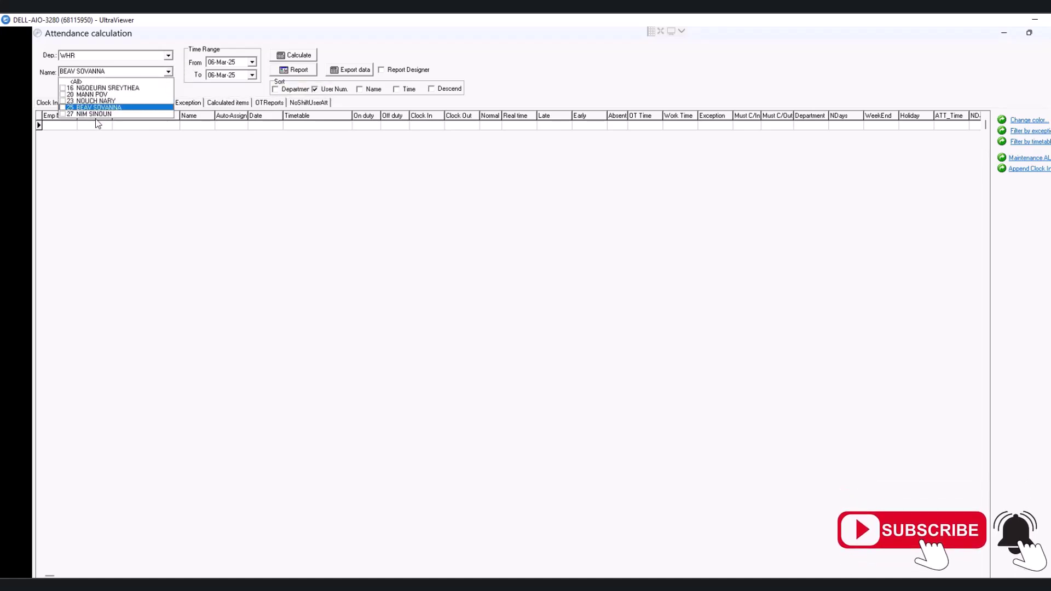
{"action": "left_click", "coordinate": [92, 114]}
{"action": "left_click", "coordinate": [295, 56]}
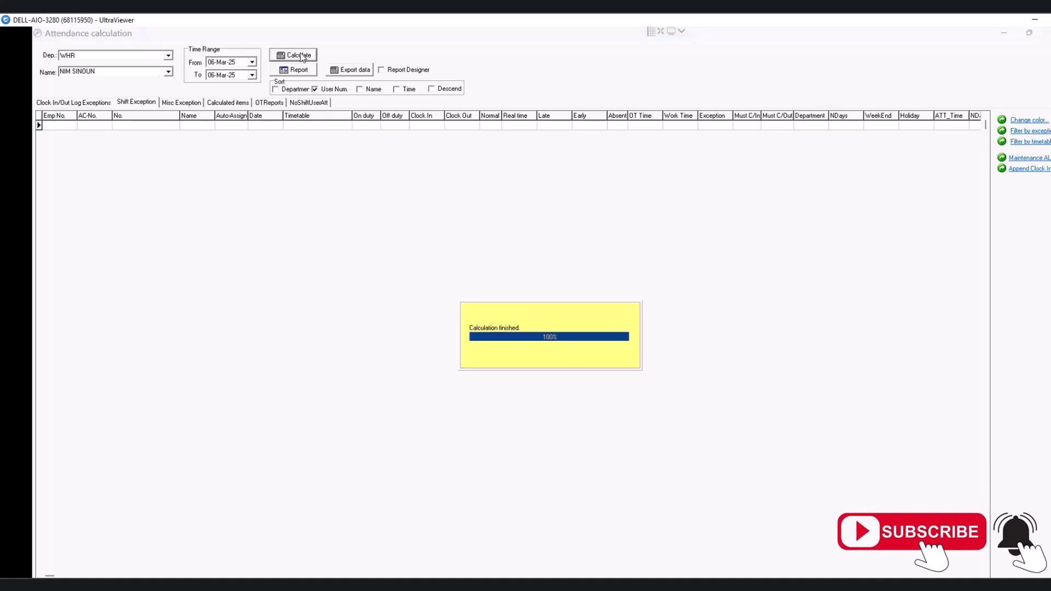
{"action": "left_click", "coordinate": [300, 57]}
Set the name filter to <All> and calculate attendance for every employee in WHR
{"action": "left_click", "coordinate": [169, 72]}
{"action": "left_click", "coordinate": [117, 88]}
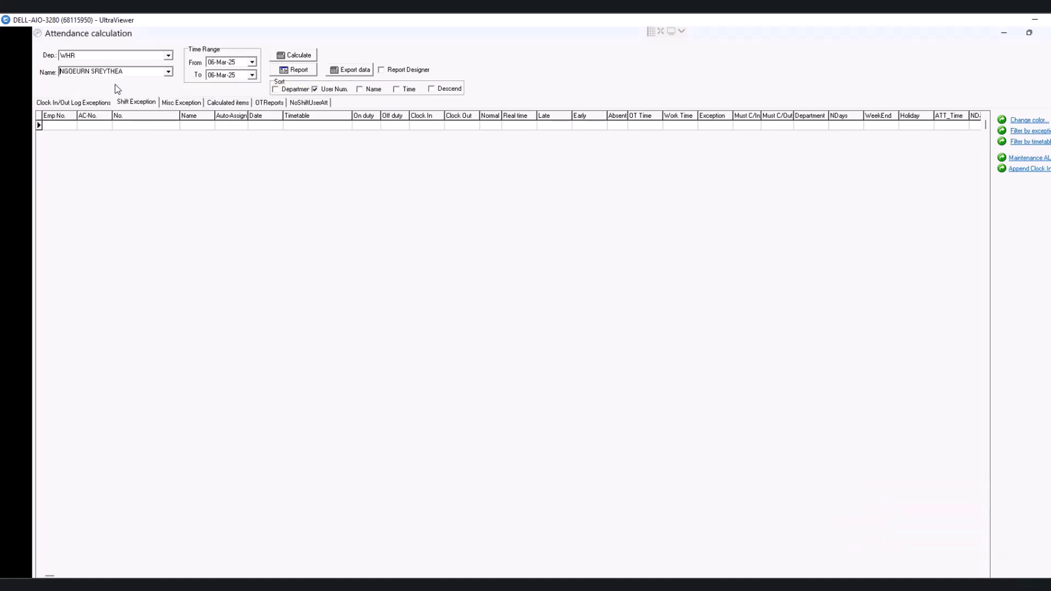
{"action": "left_click", "coordinate": [169, 72]}
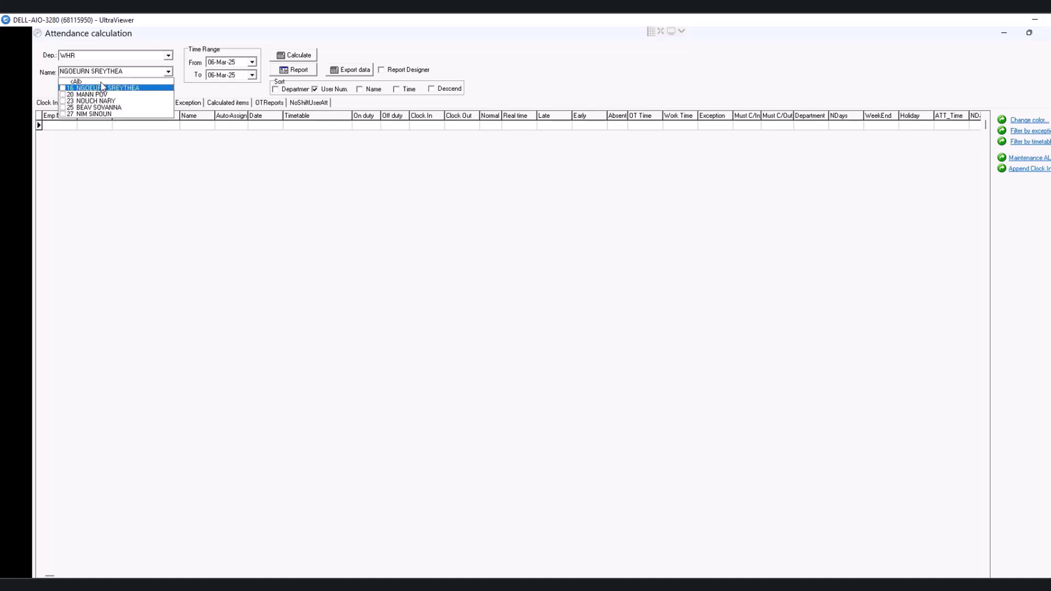
{"action": "left_click", "coordinate": [102, 82]}
{"action": "left_click", "coordinate": [300, 56]}
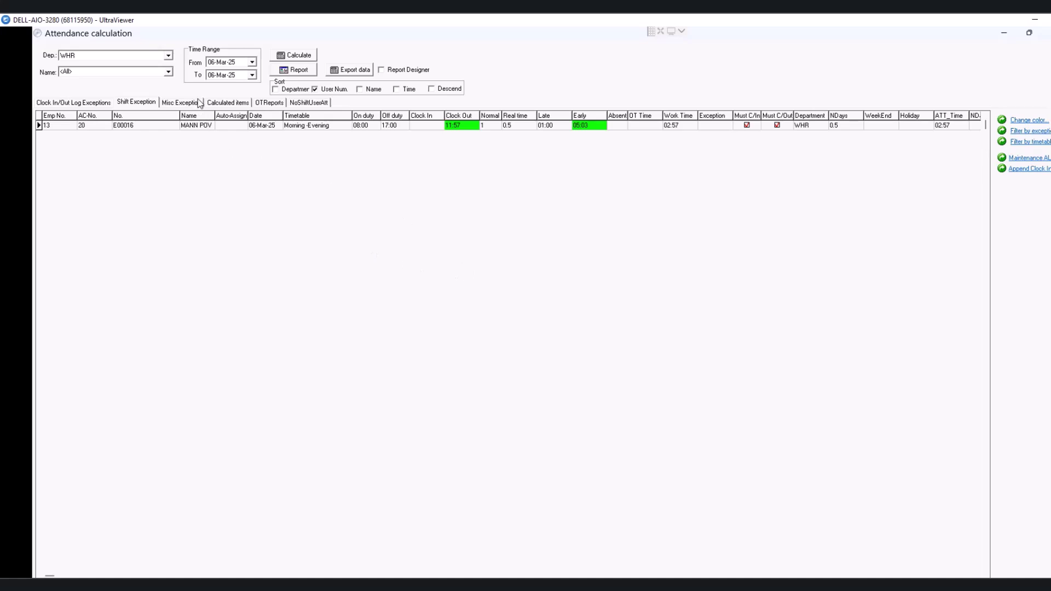
Set the department to OUR COMPANY and recalculate attendance for all employees
{"action": "left_click", "coordinate": [168, 55]}
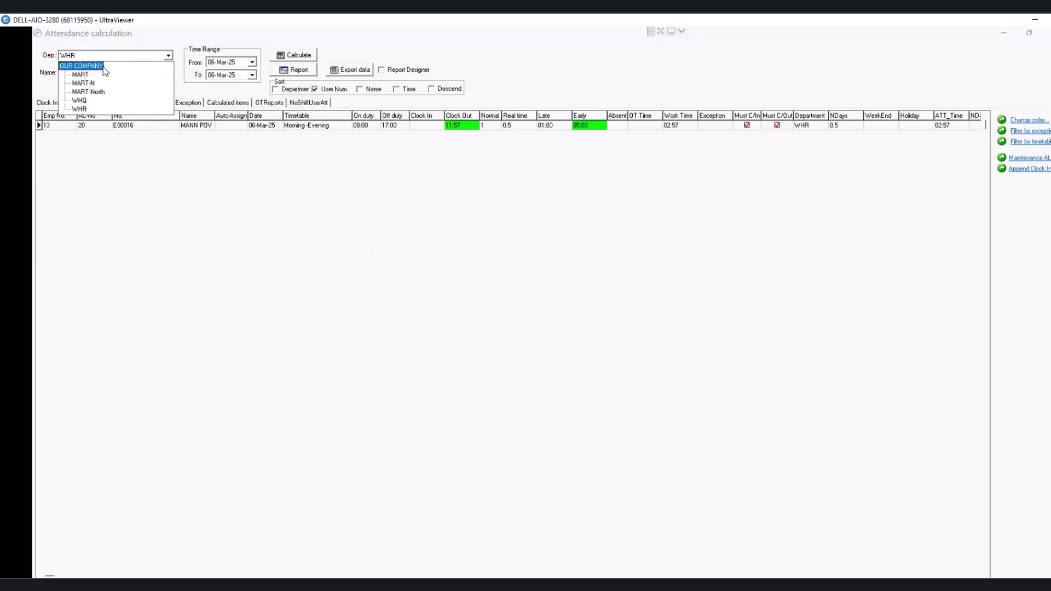
{"action": "left_click", "coordinate": [287, 61]}
{"action": "left_click", "coordinate": [293, 56]}
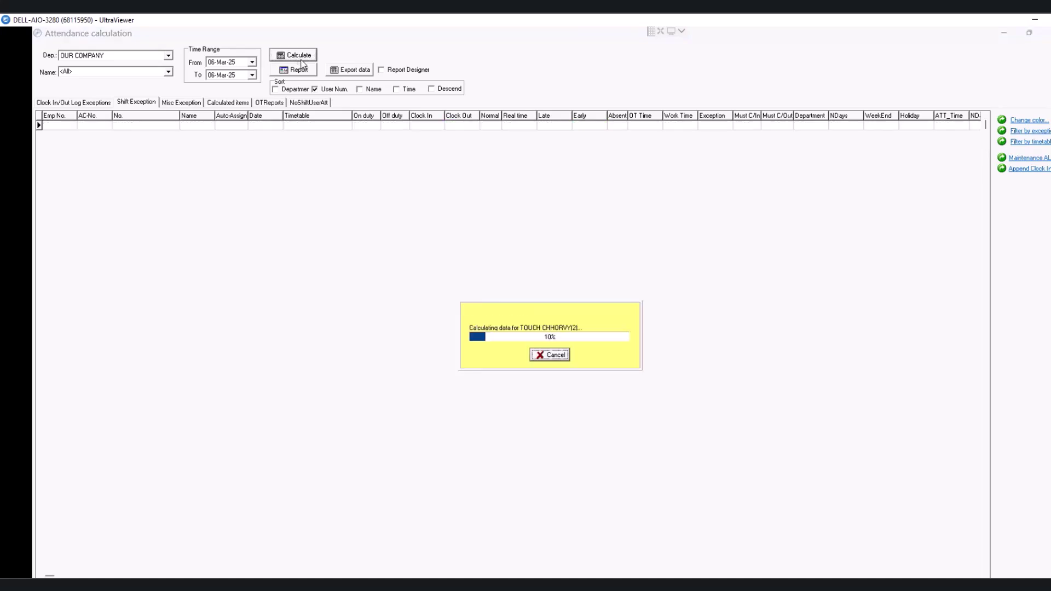